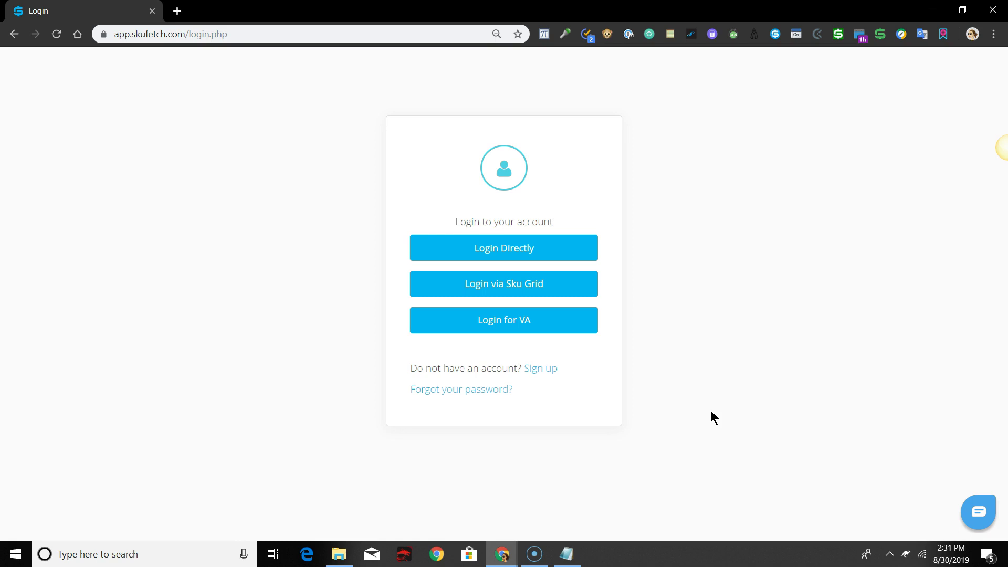
- Log in via Sku Grid and open List & Export under Workspace Settings
left_click(497, 286)
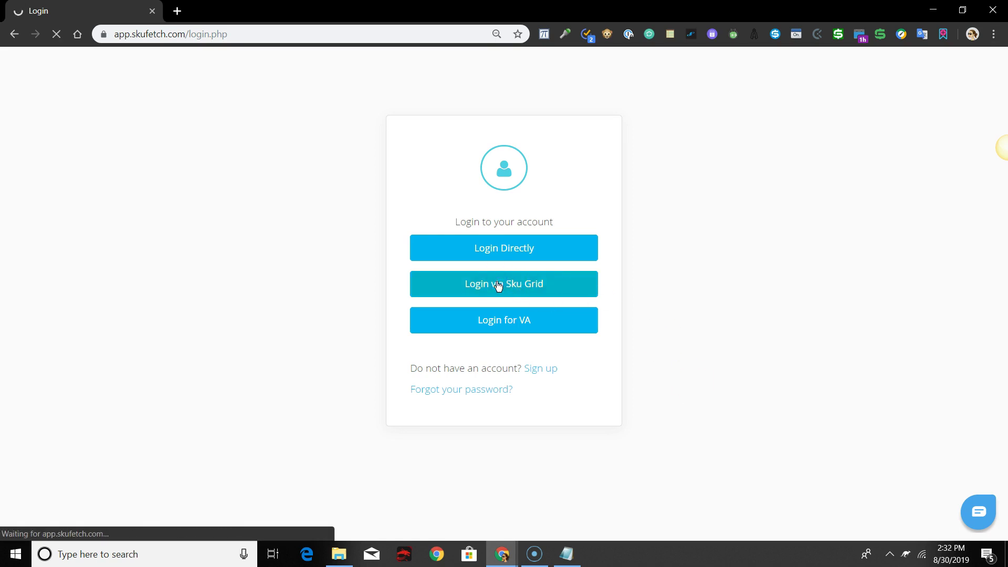
scroll(91, 379, "down", 5)
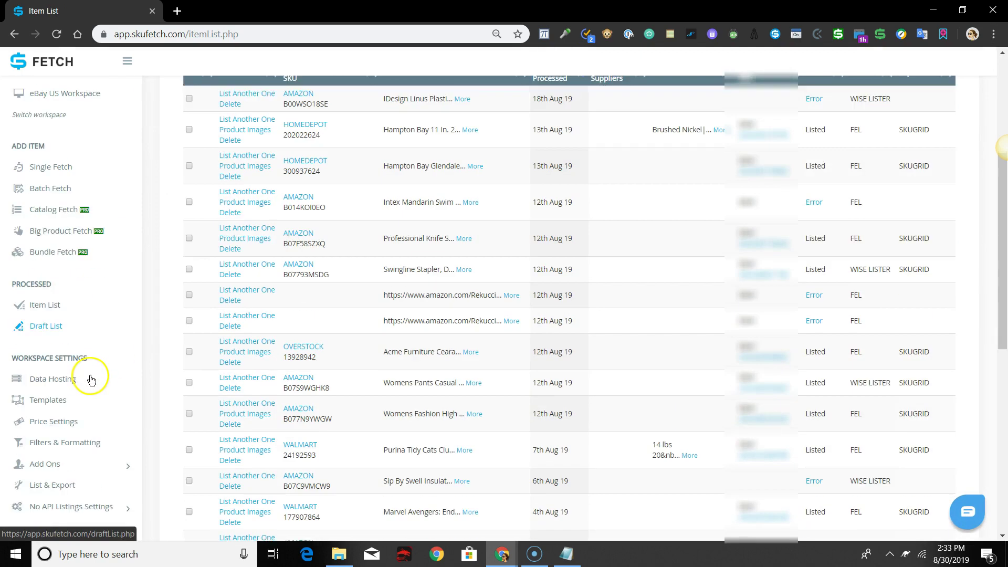
scroll(91, 379, "down", 2)
left_click(52, 402)
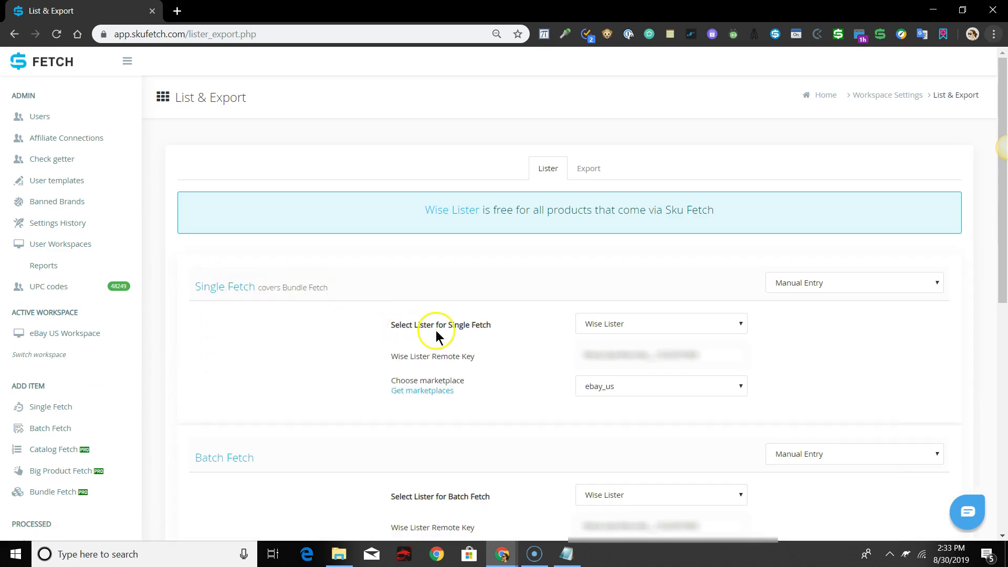
- Set Single Fetch's lister to File Exchange Lister via Auth Token, keeping Use shared IP
left_click(603, 324)
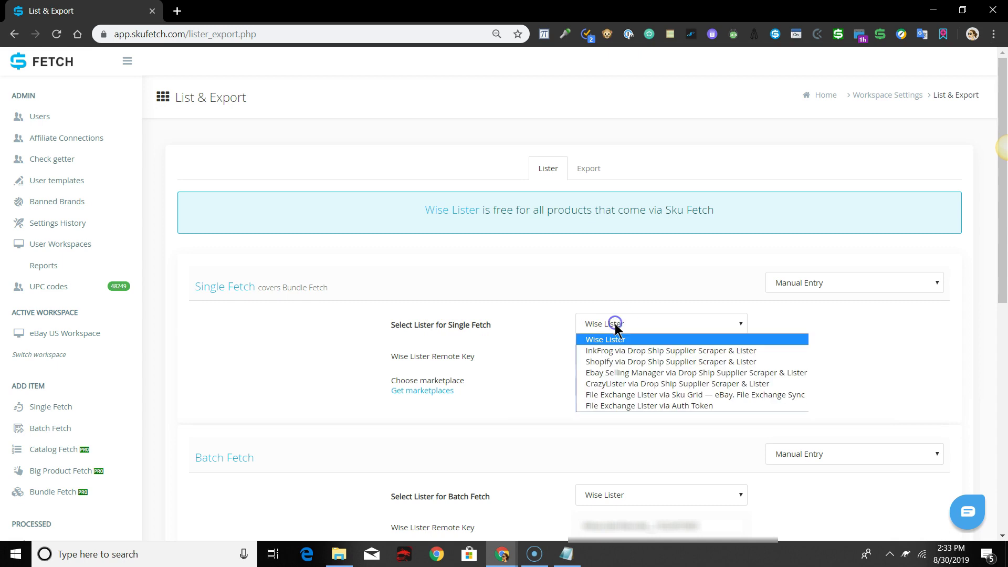
left_click(619, 406)
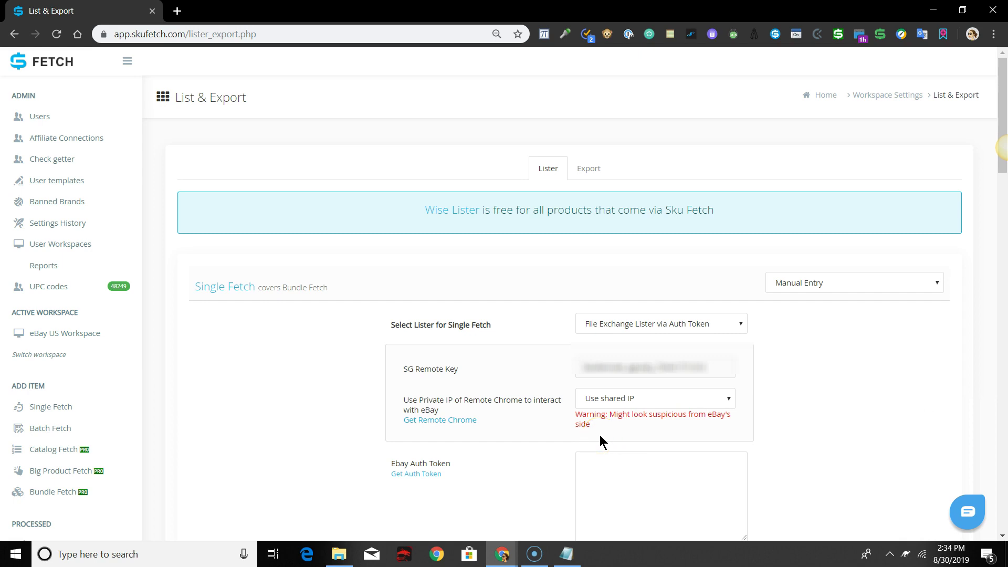
left_click(631, 401)
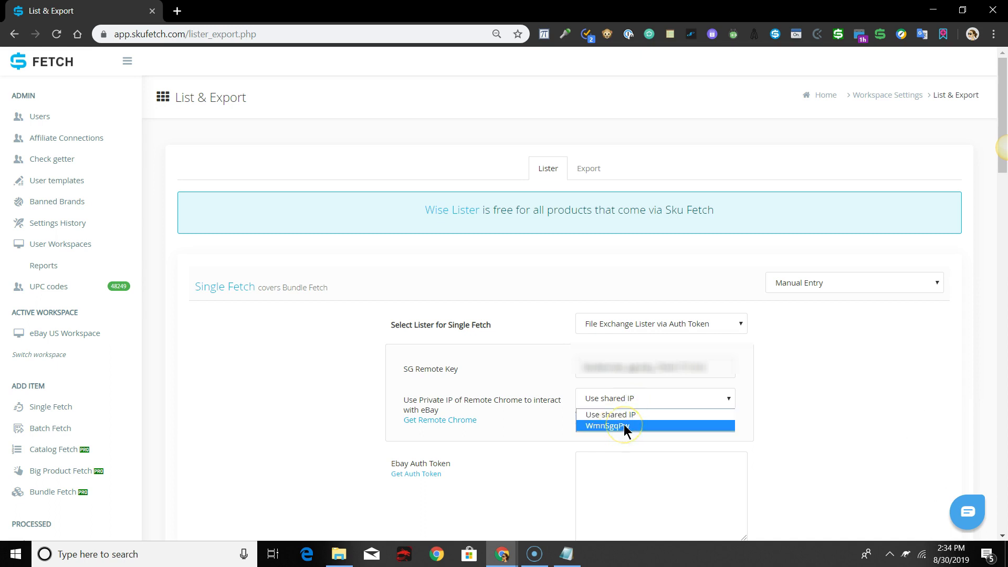
left_click(813, 384)
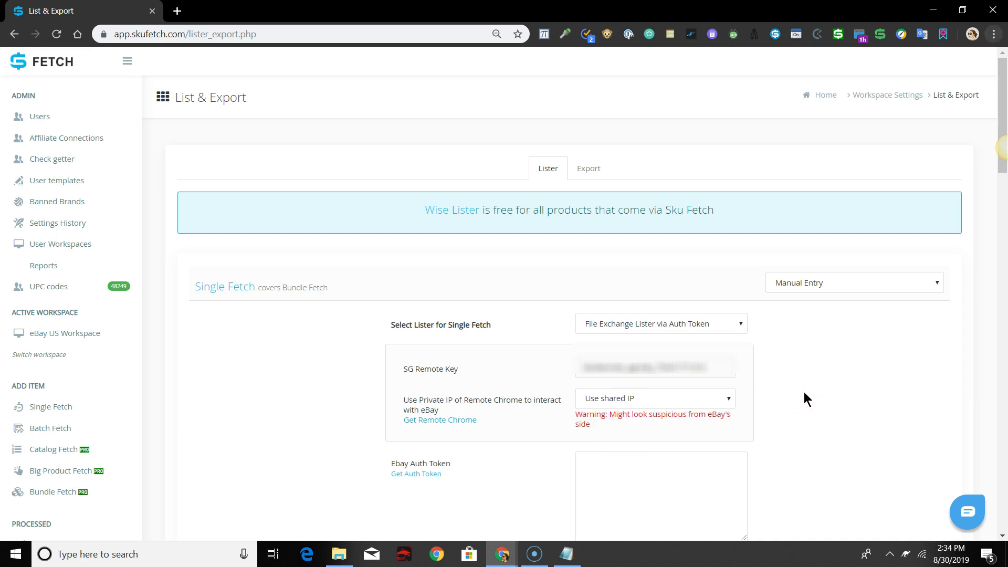
- Start Get Auth Token and sign in to eBay with the saved autofill login
scroll(804, 392, "down", 2)
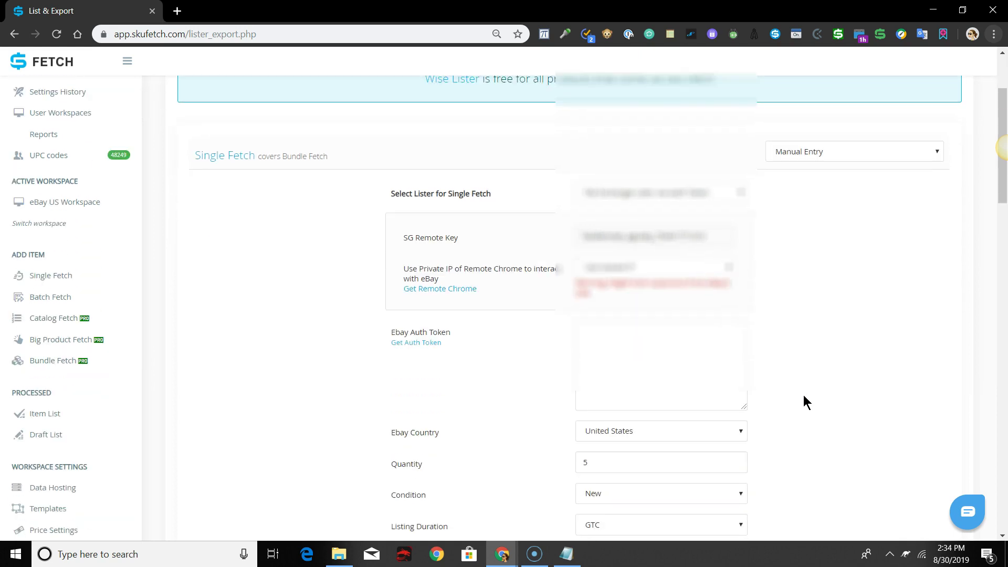
left_click(587, 387)
left_click(407, 344)
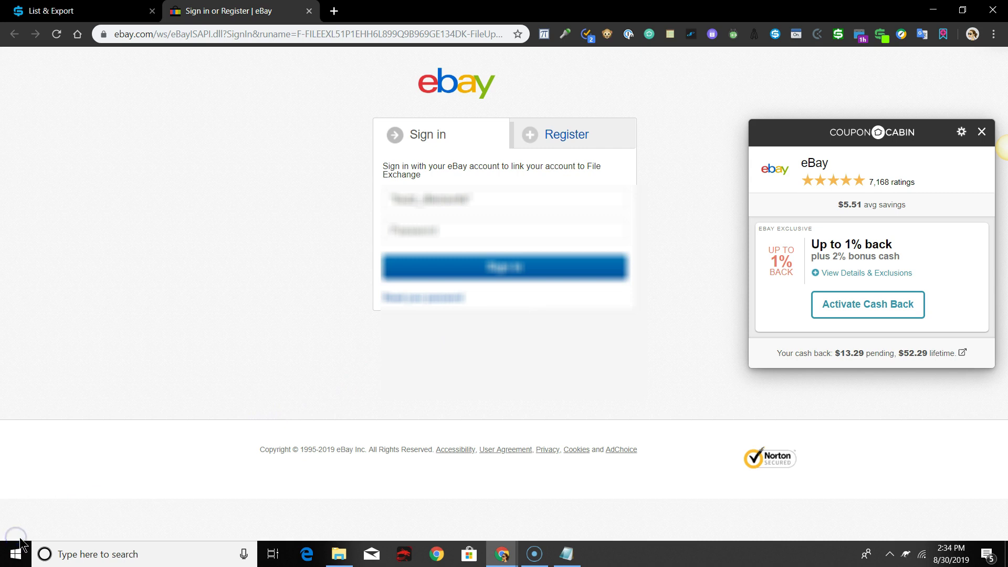
left_click(539, 227)
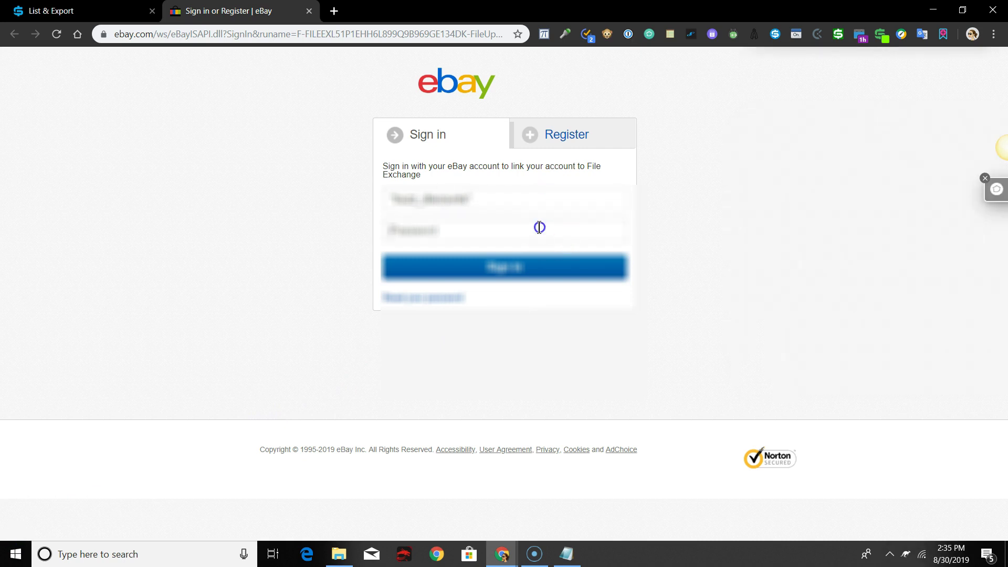
left_click(483, 331)
left_click(513, 266)
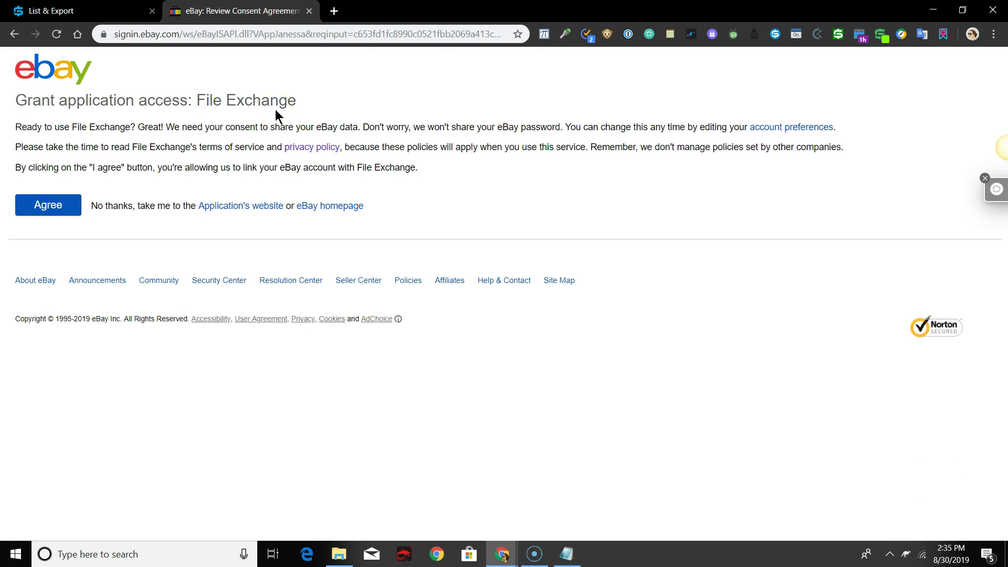
- Agree to grant File Exchange access, generating a new Programmatic Upload Token
left_click(48, 205)
left_click(45, 204)
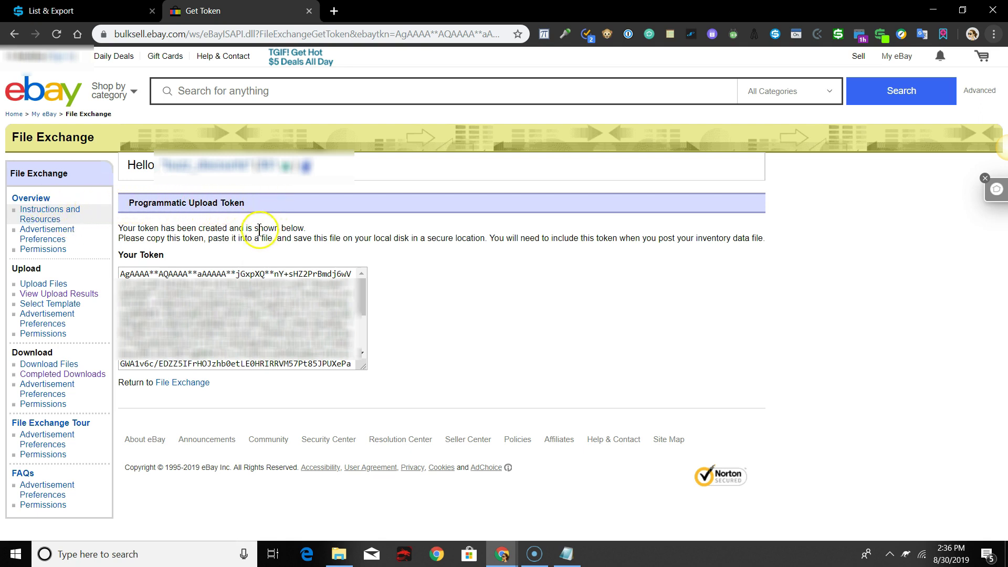
- Select the entire Programmatic Upload Token text on the eBay page
triple_click(123, 273)
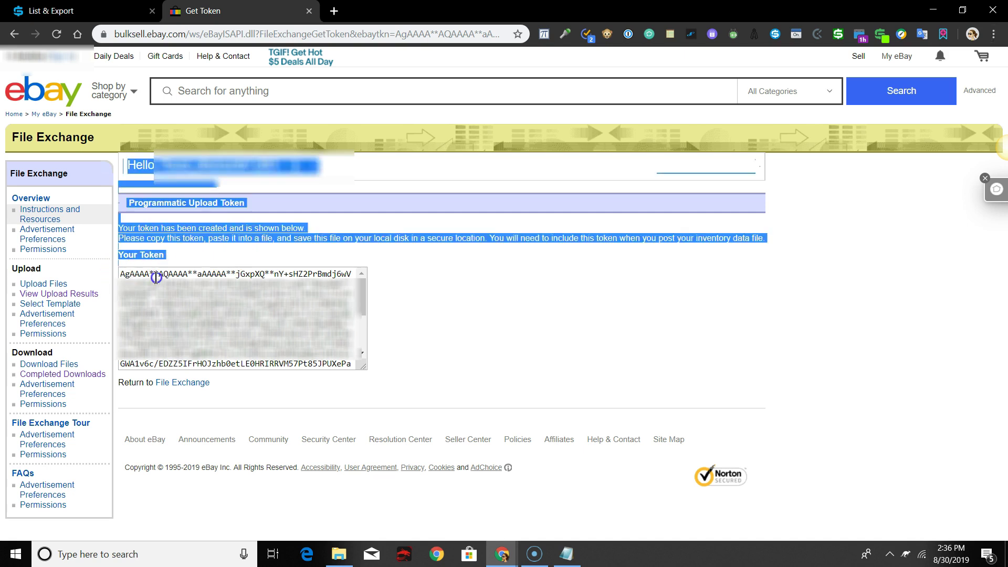
left_click(133, 281)
key("ctrl+a")
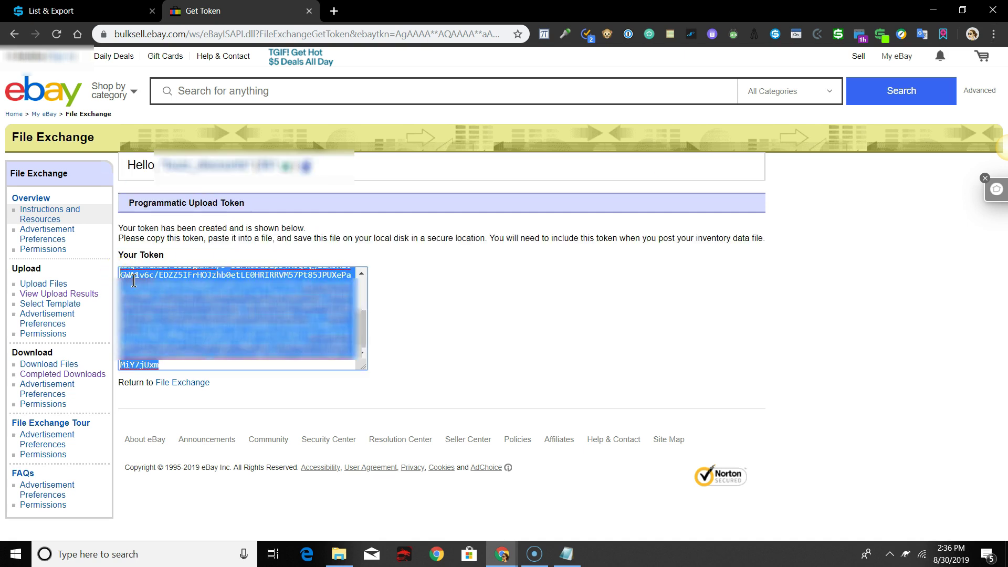
- Paste the token into Notepad and save the file as Token2
left_click(566, 553)
key("ctrl+v")
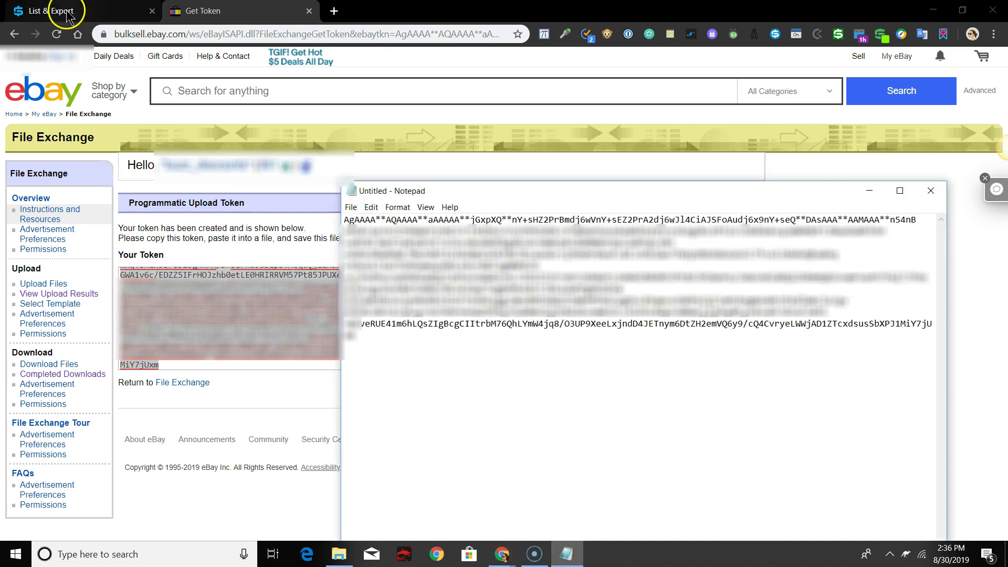
left_click(351, 207)
left_click(374, 258)
type("Token2")
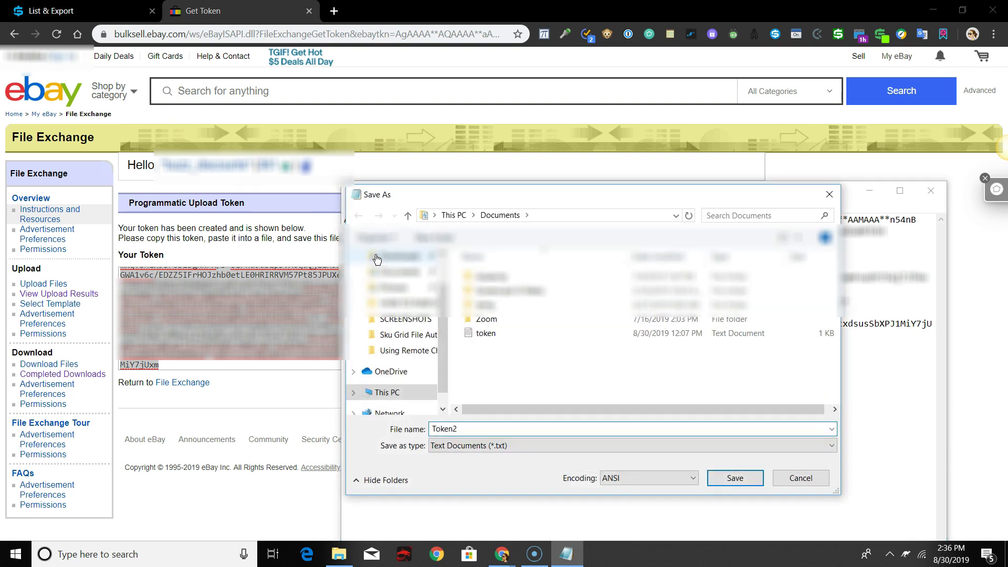
key("Return")
- Paste the token into SKU Fetch's Ebay Auth Token field
left_click(68, 11)
left_click(658, 344)
key("ctrl+v")
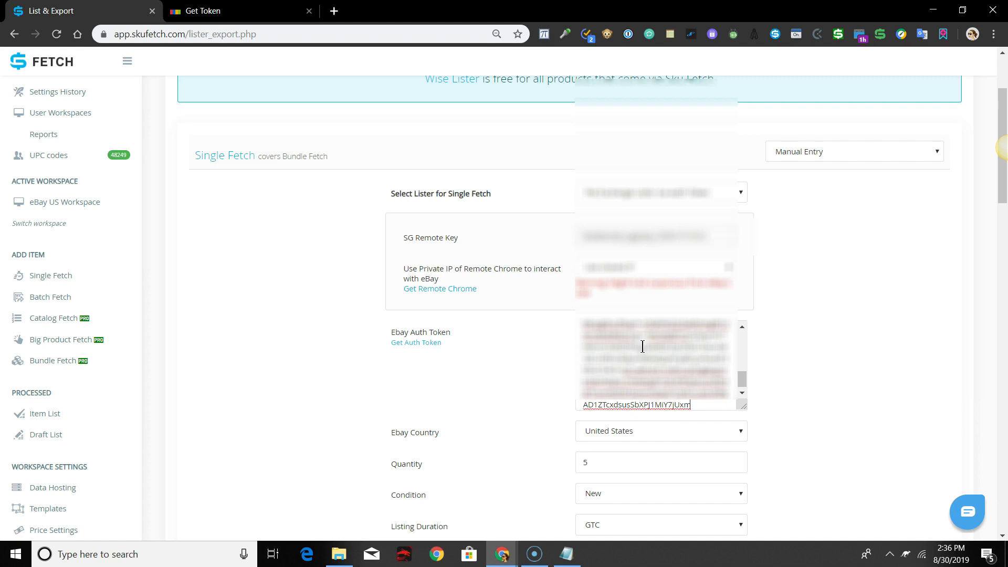
- Set Batch Fetch to Copy settings from Single Fetch
scroll(636, 383, "down", 14)
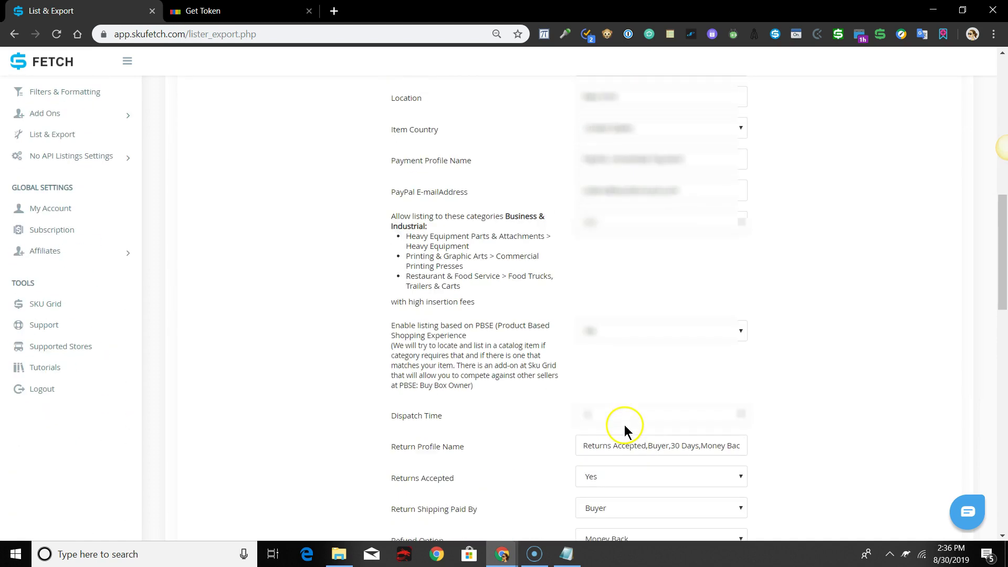
scroll(624, 425, "down", 7)
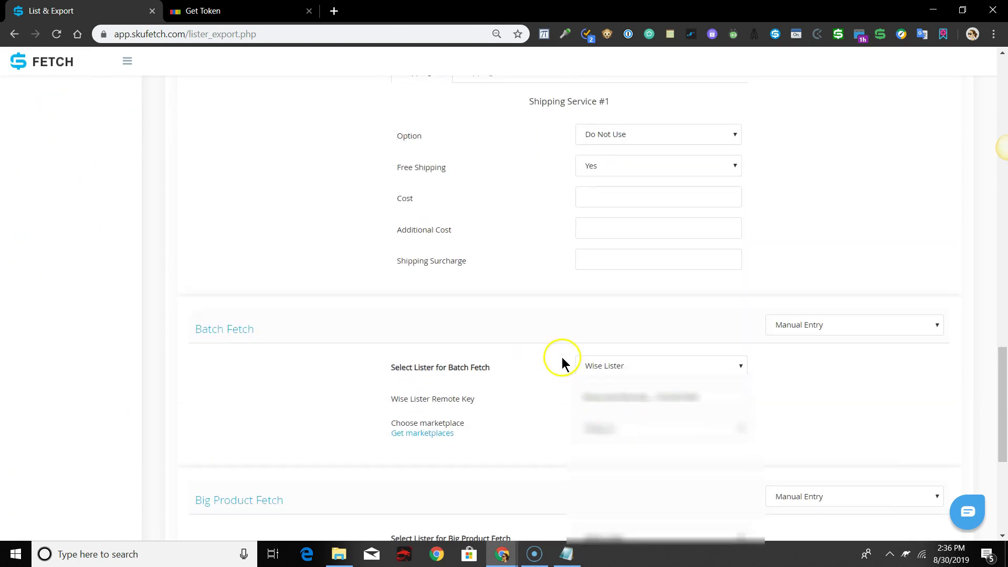
left_click(836, 329)
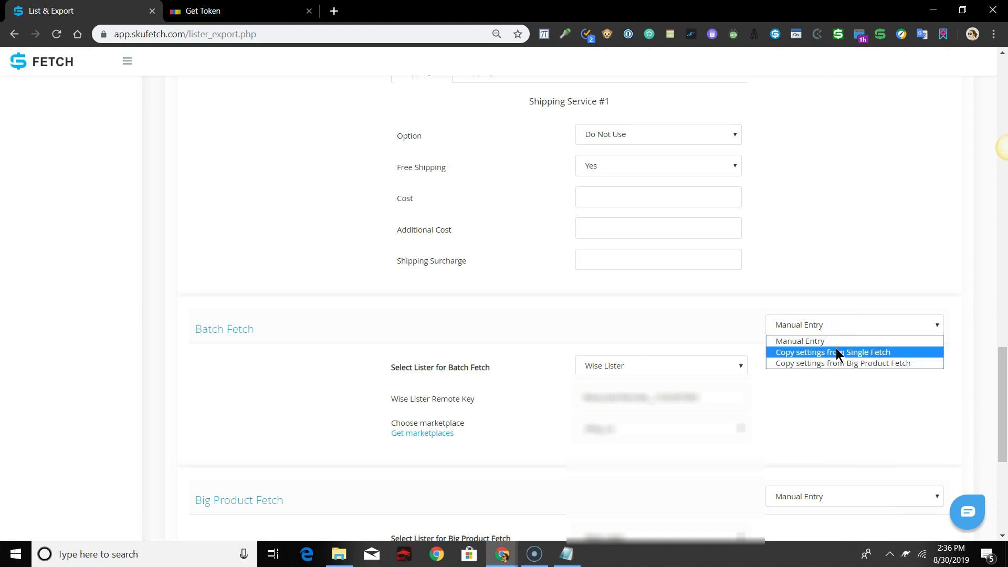
left_click(852, 353)
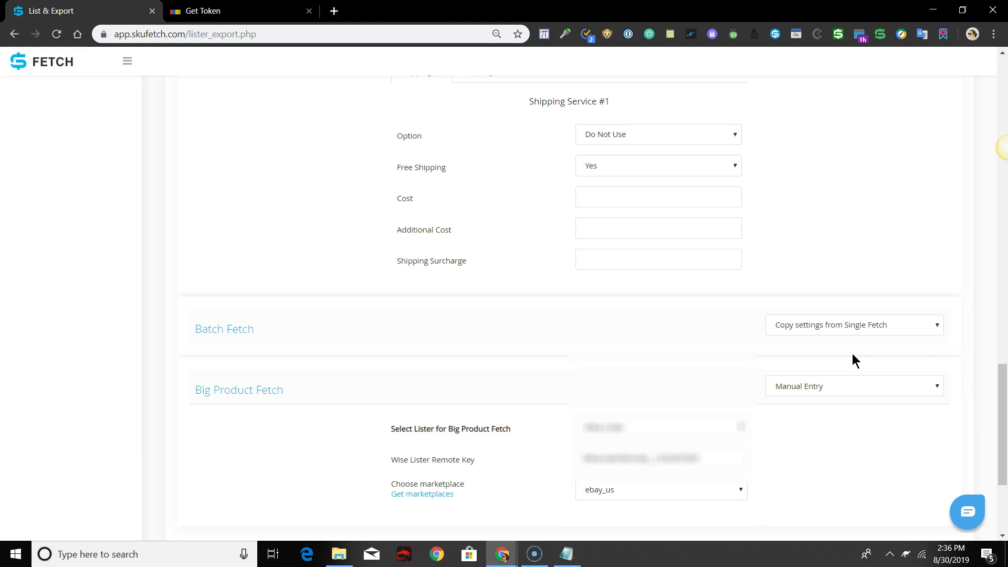
- Set Big Product Fetch to Copy settings and save the List & Export settings
scroll(855, 361, "down", 3)
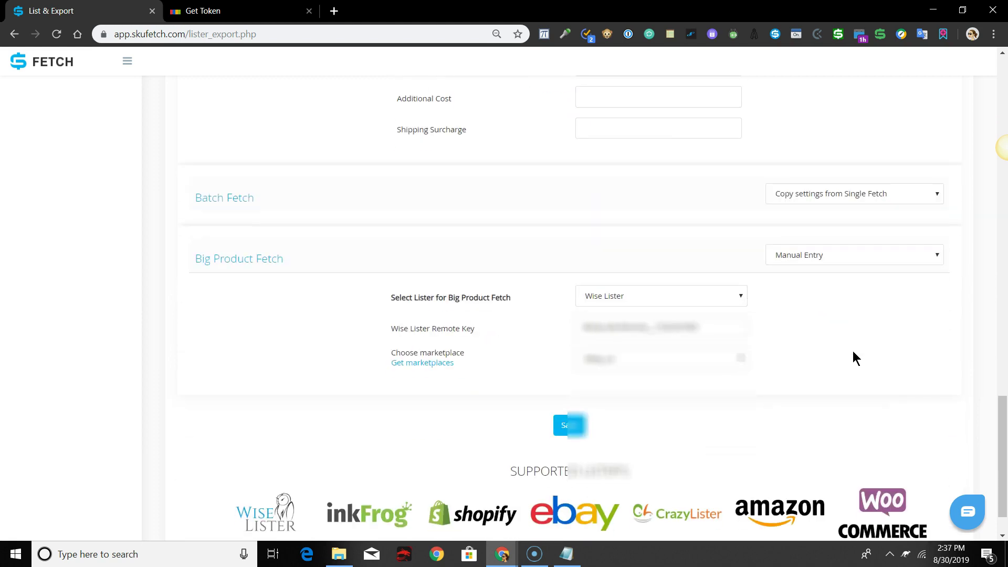
left_click(851, 256)
left_click(838, 289)
left_click(569, 374)
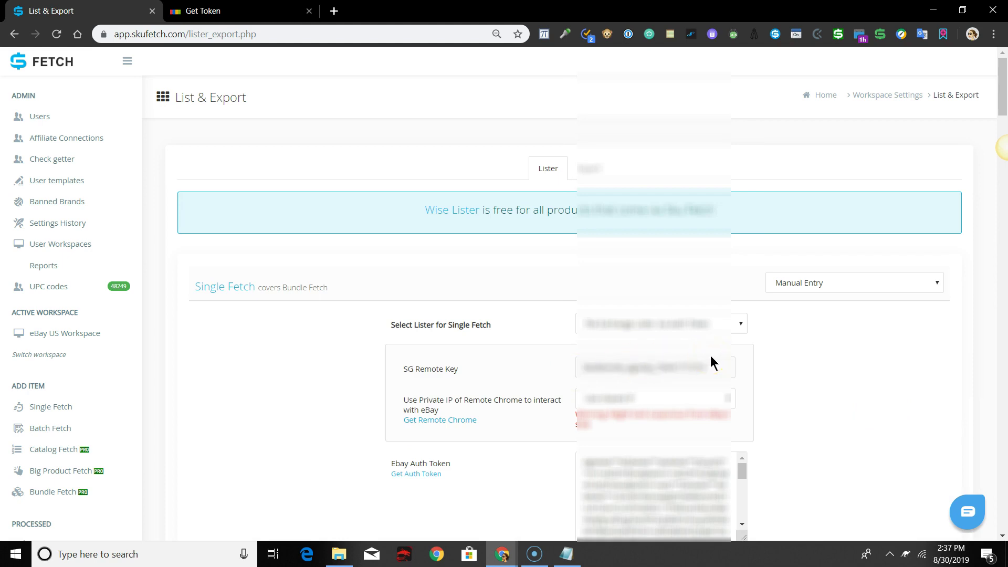
scroll(710, 355, "down", 6)
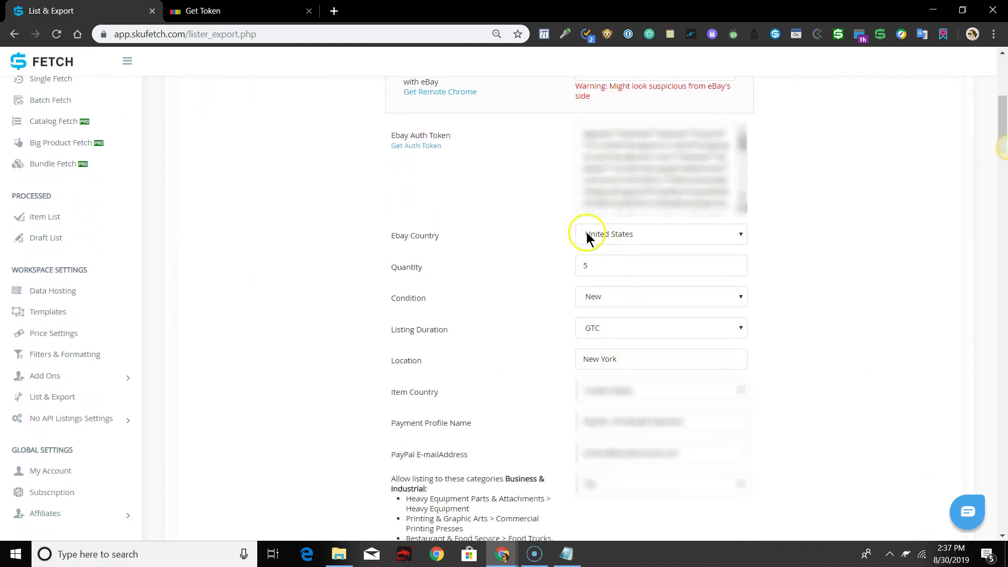
left_click(589, 234)
left_click(603, 250)
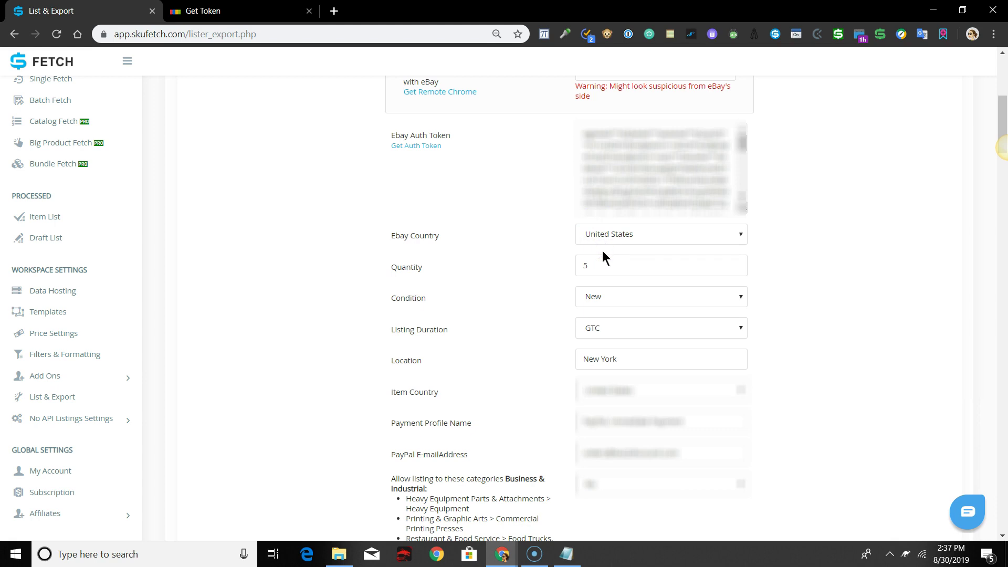